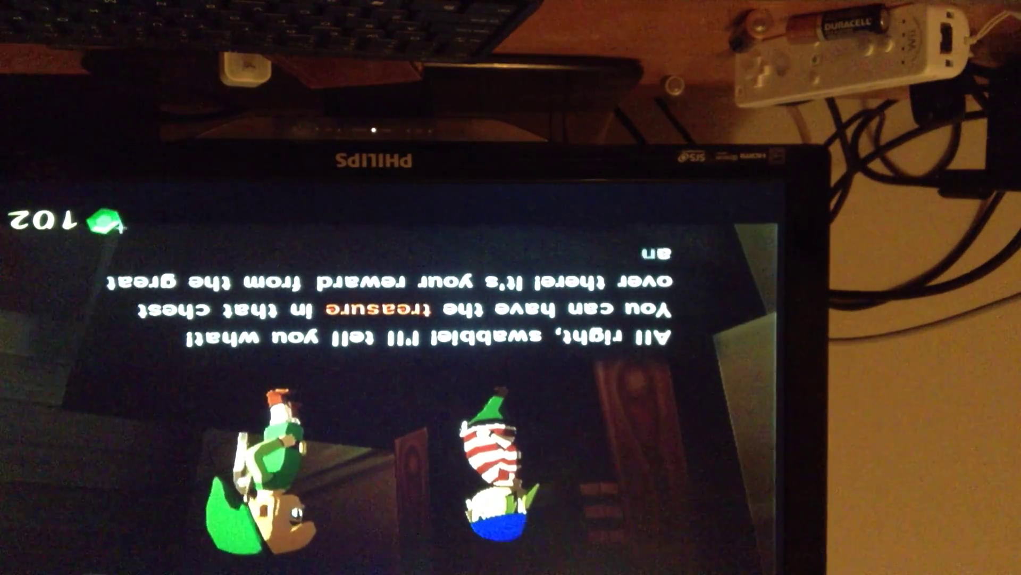
{"action": "key", "text": "Return"}
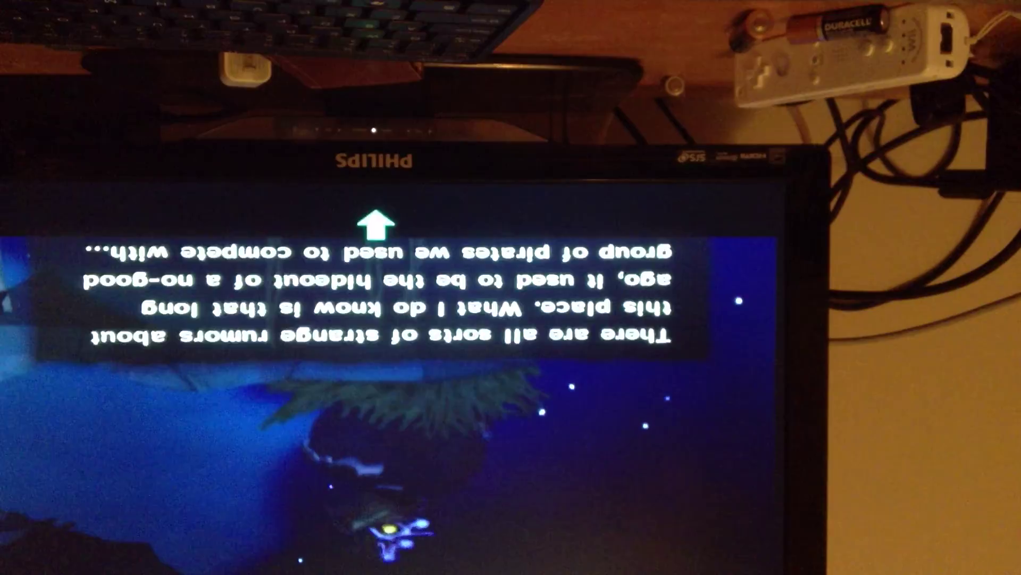
{"action": "key", "text": "Return"}
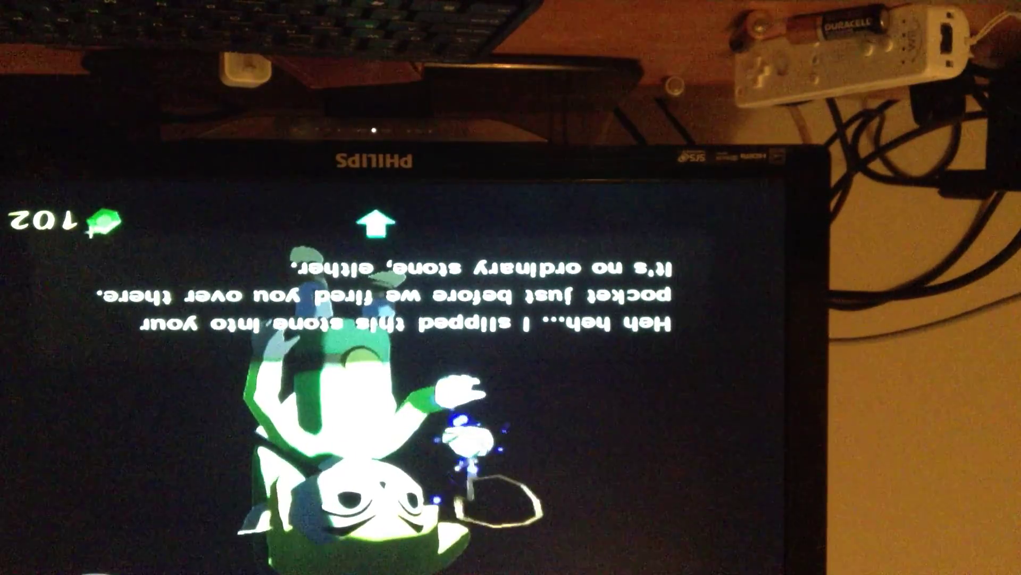
{"action": "key", "text": "Return"}
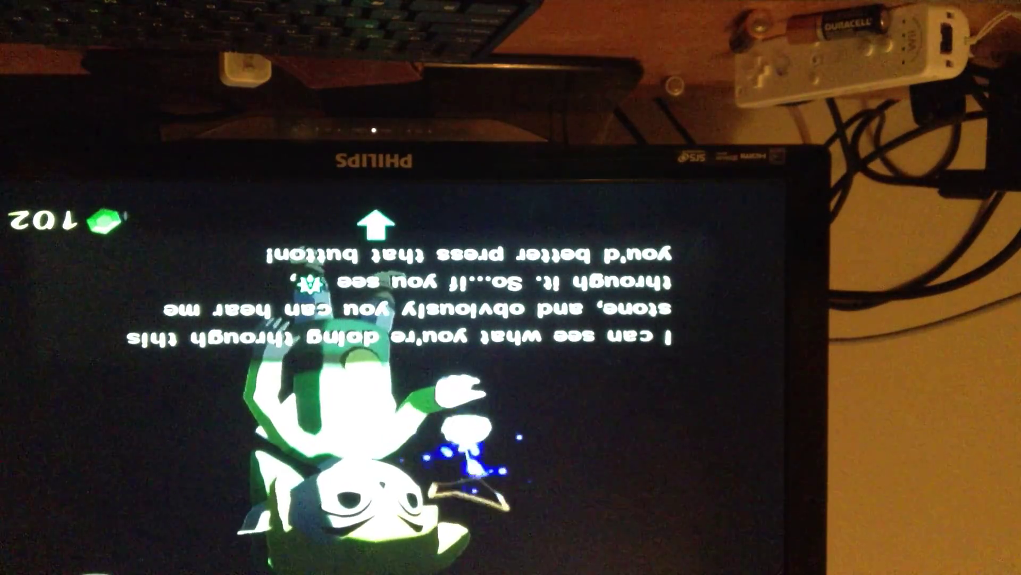
{"action": "key", "text": "a"}
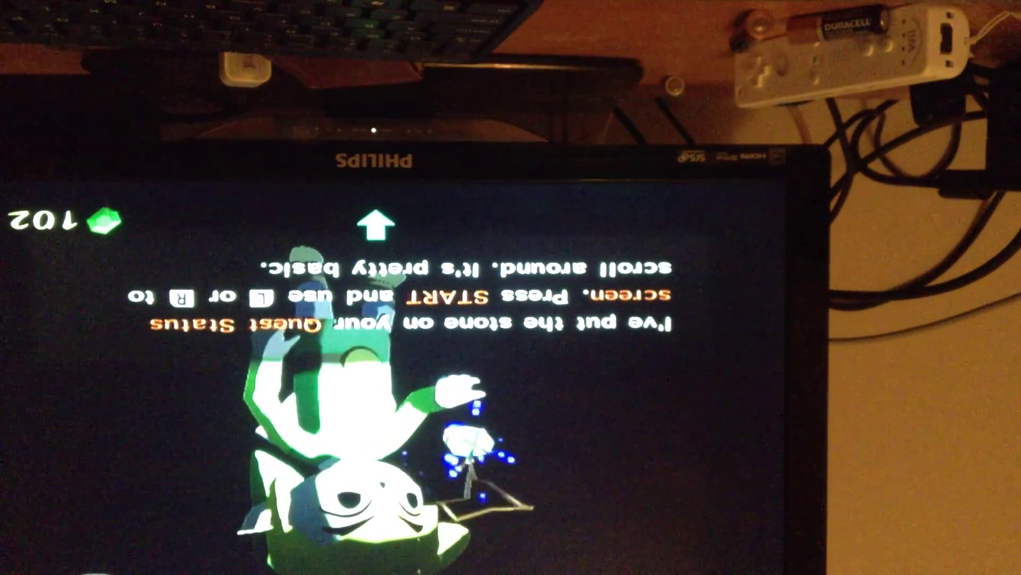
{"action": "key", "text": "Return"}
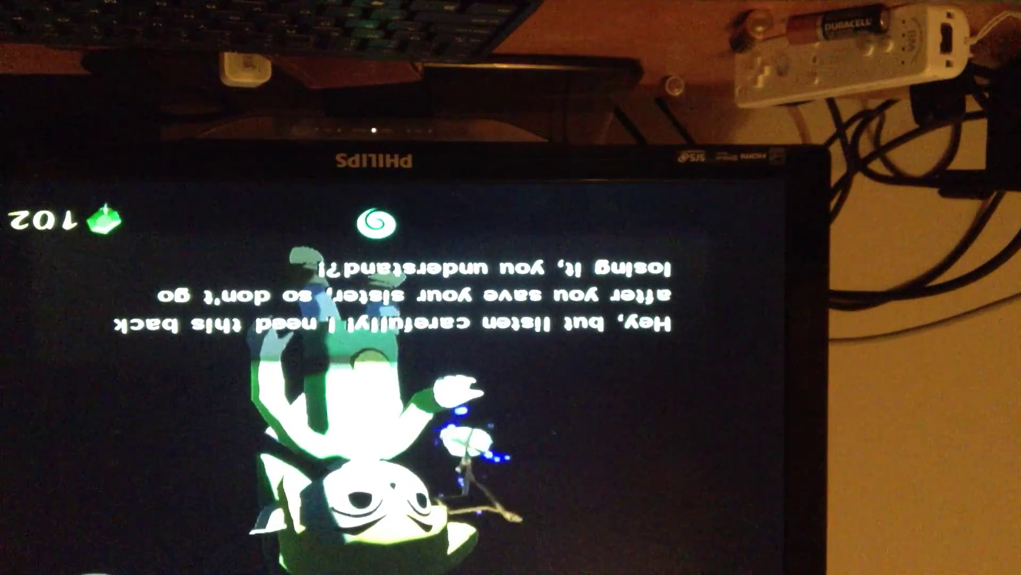
{"action": "key", "text": "Return"}
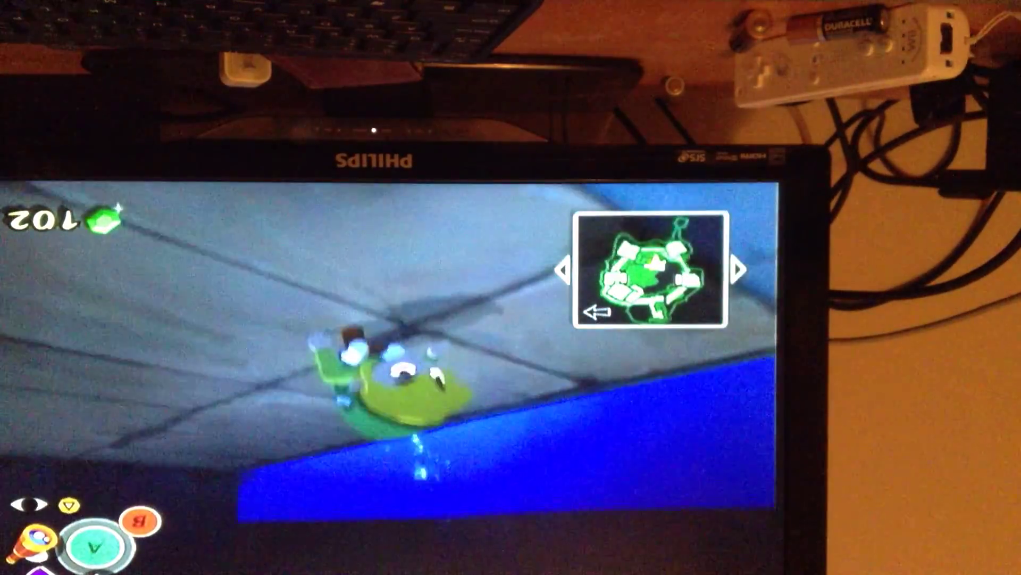